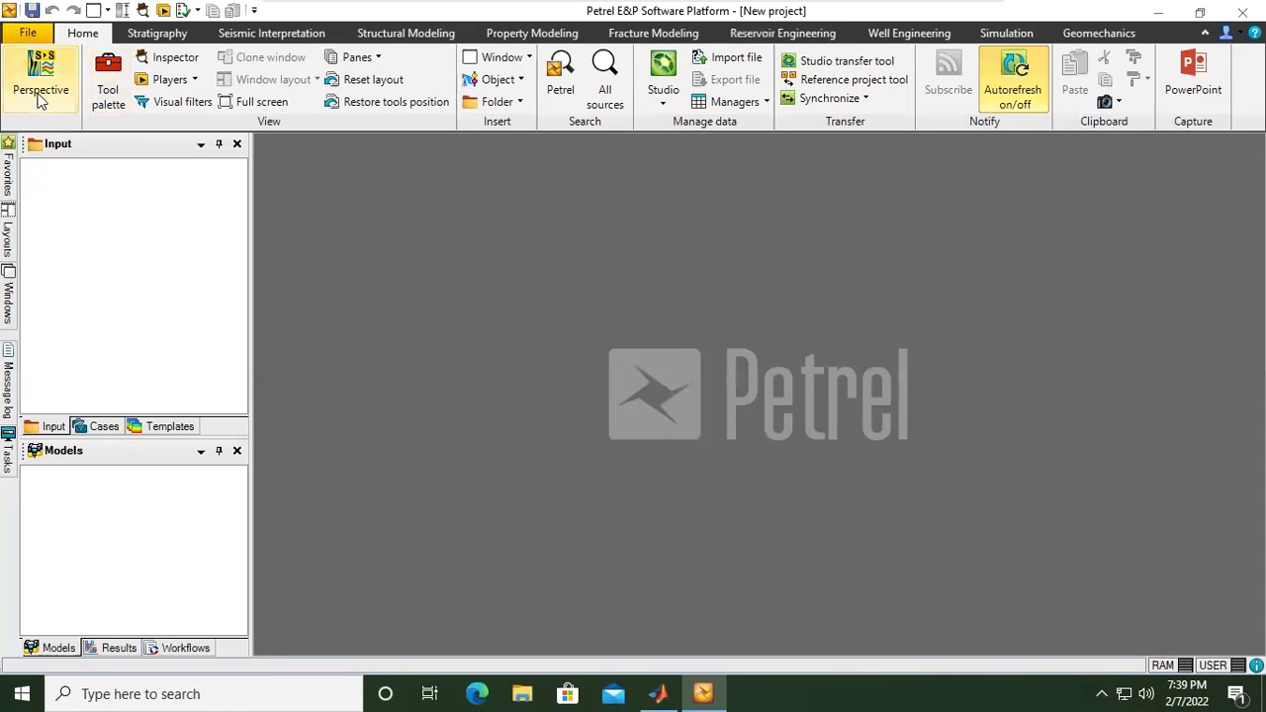
- Browse the Stratigraphy through Geomechanics ribbon tabs in turn, then return to the Home tab
left_click(165, 37)
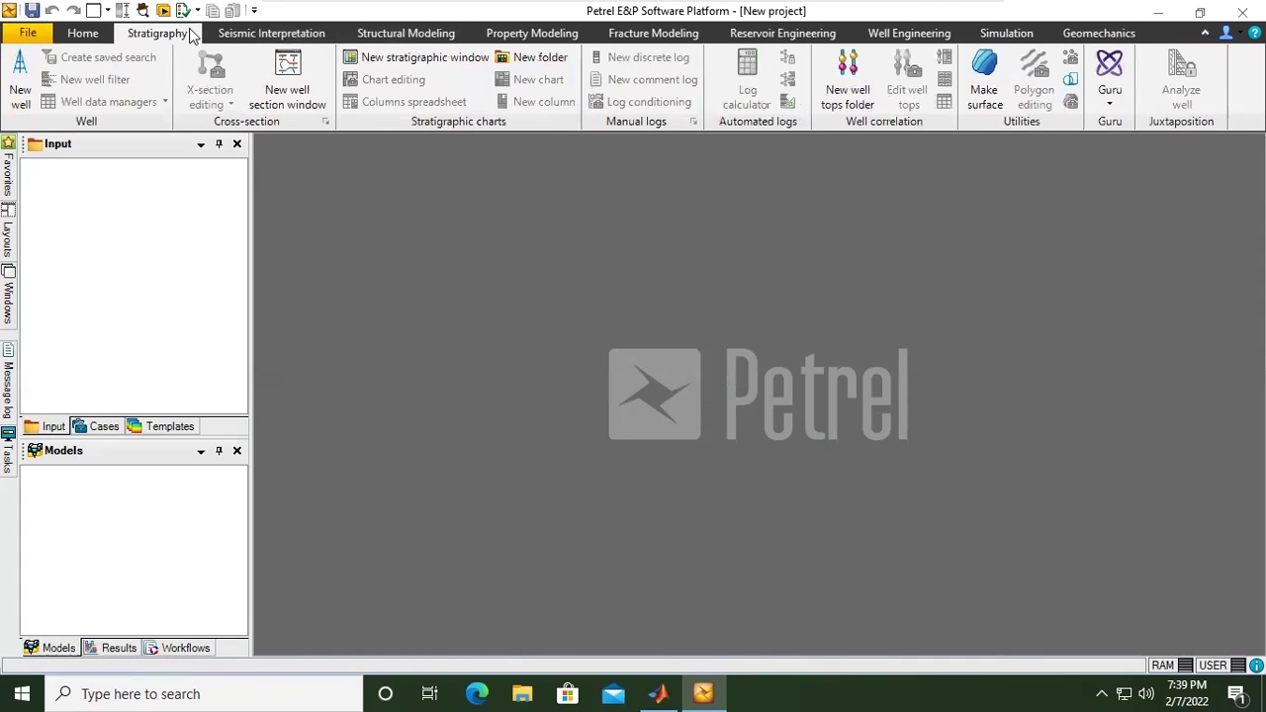
left_click(310, 41)
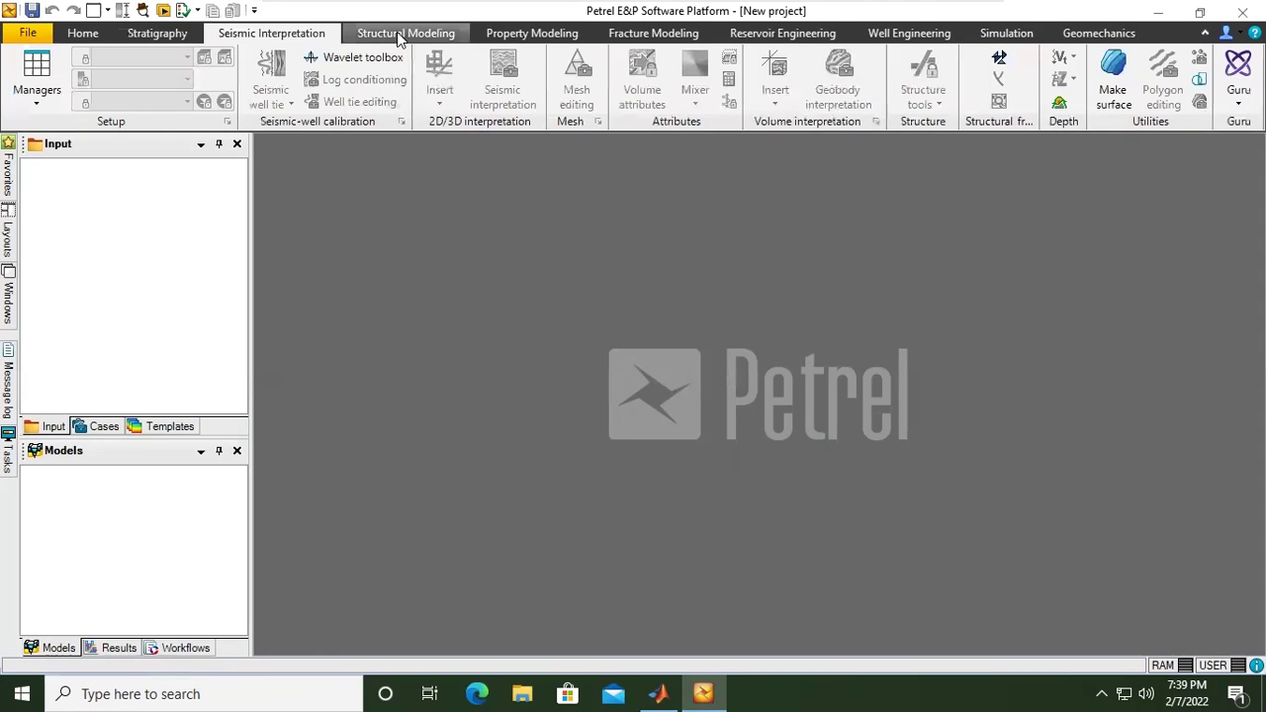
left_click(401, 38)
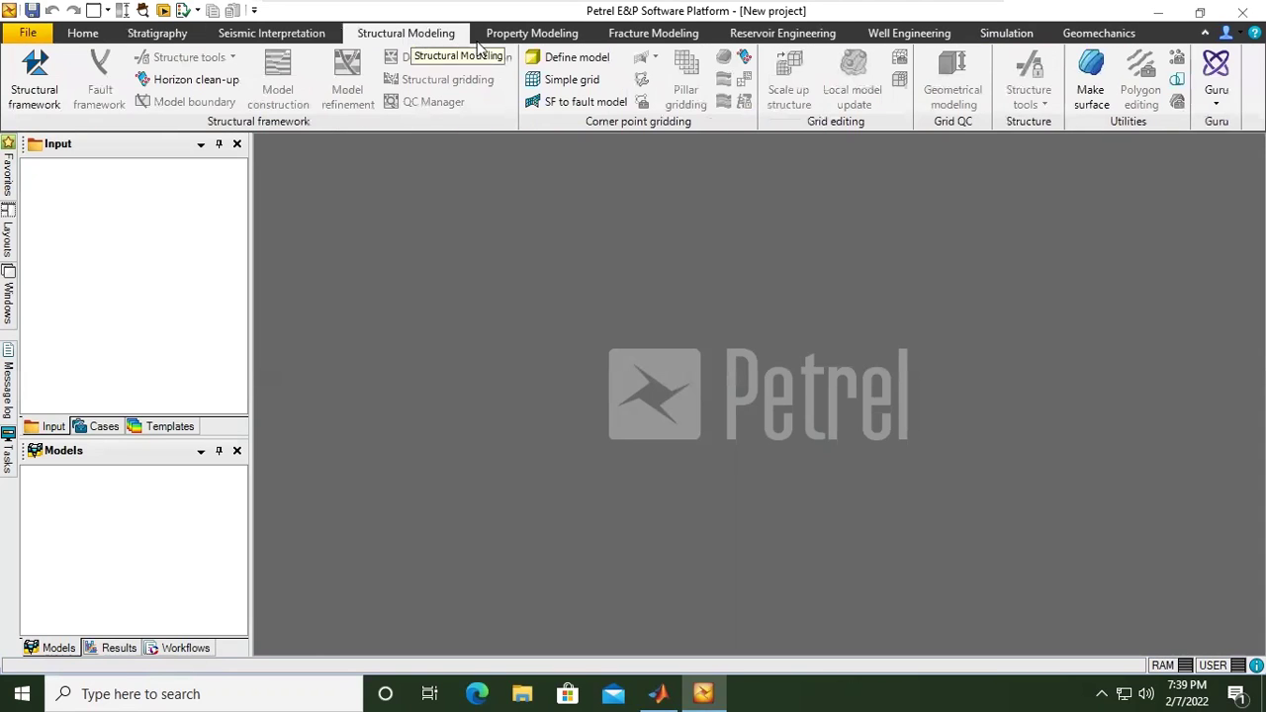
left_click(527, 38)
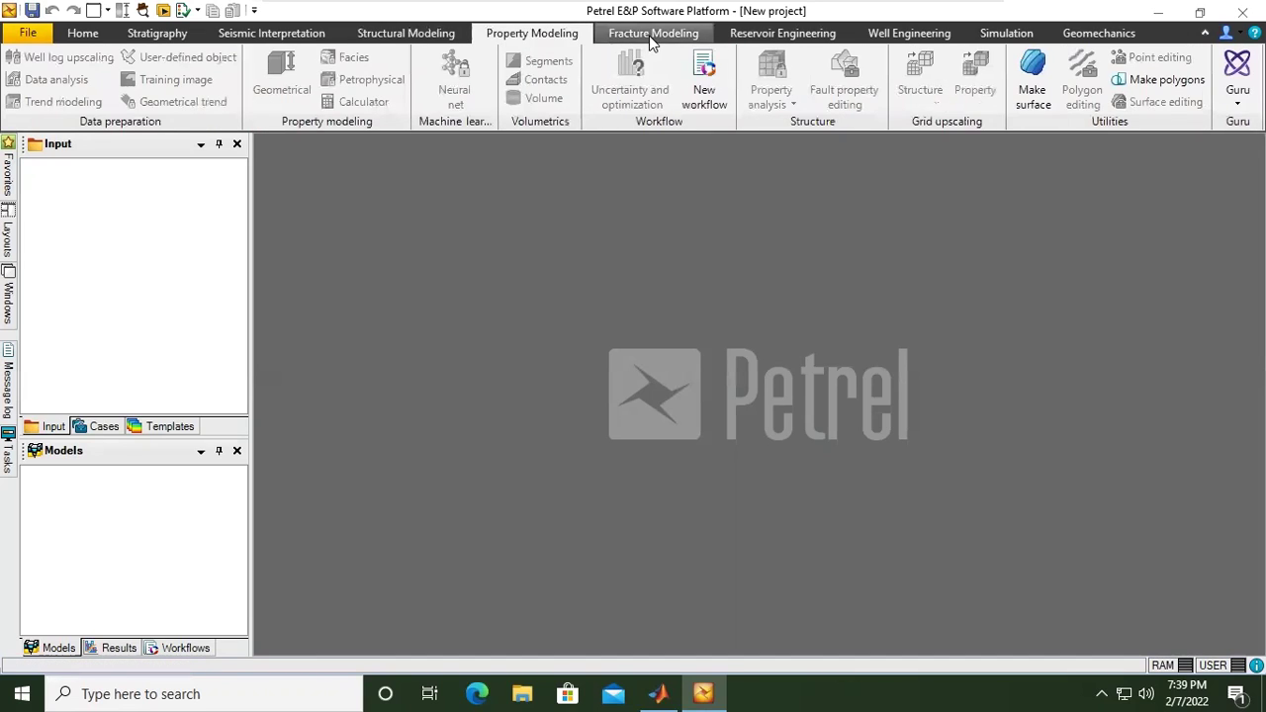
left_click(652, 37)
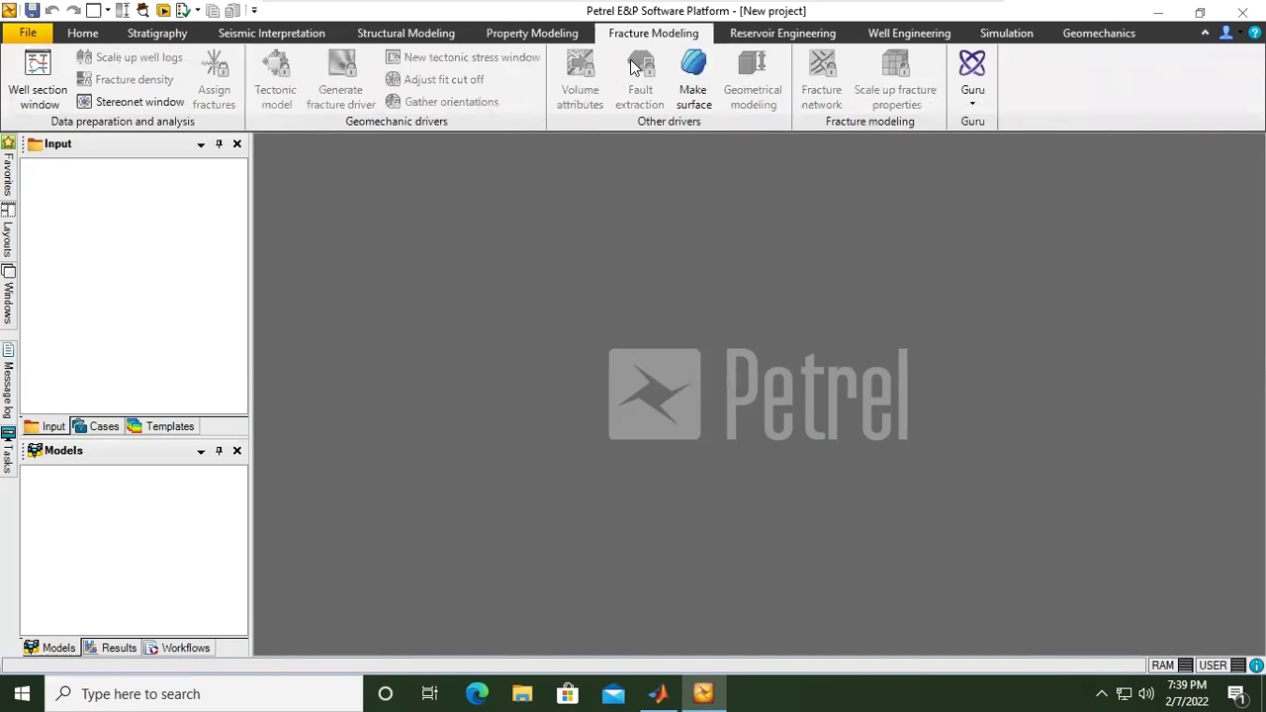
left_click(796, 38)
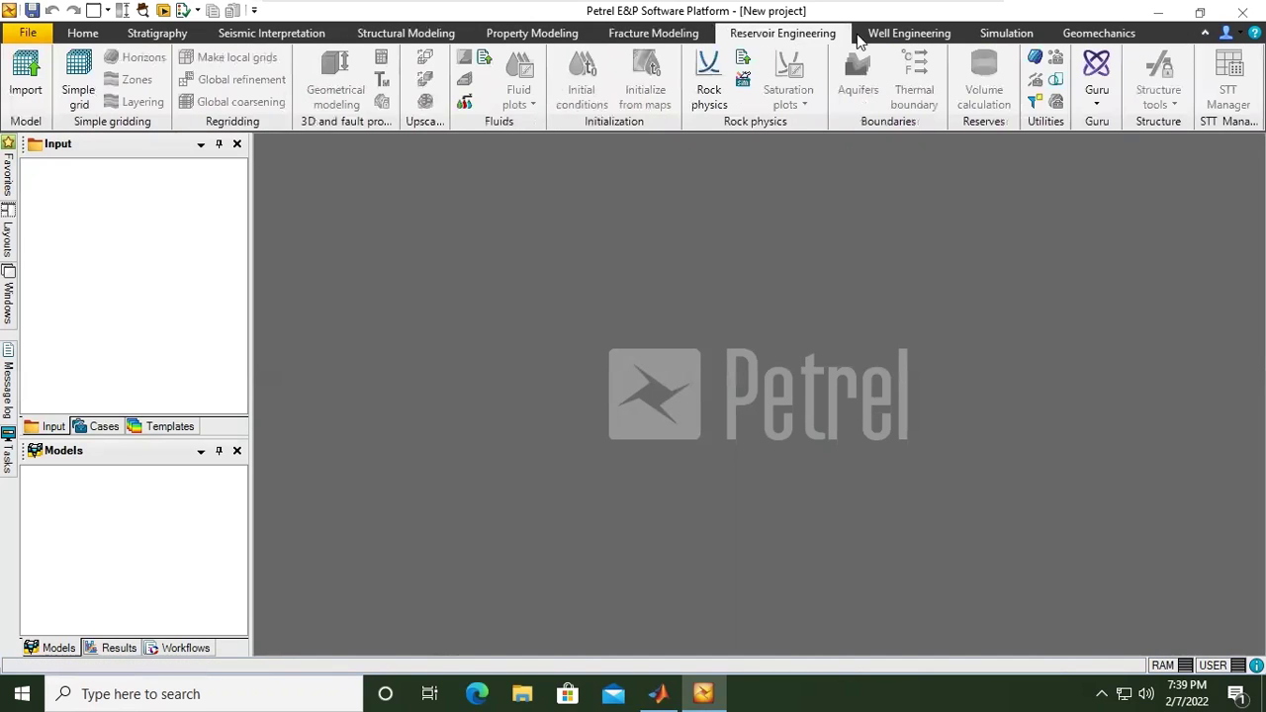
left_click(875, 35)
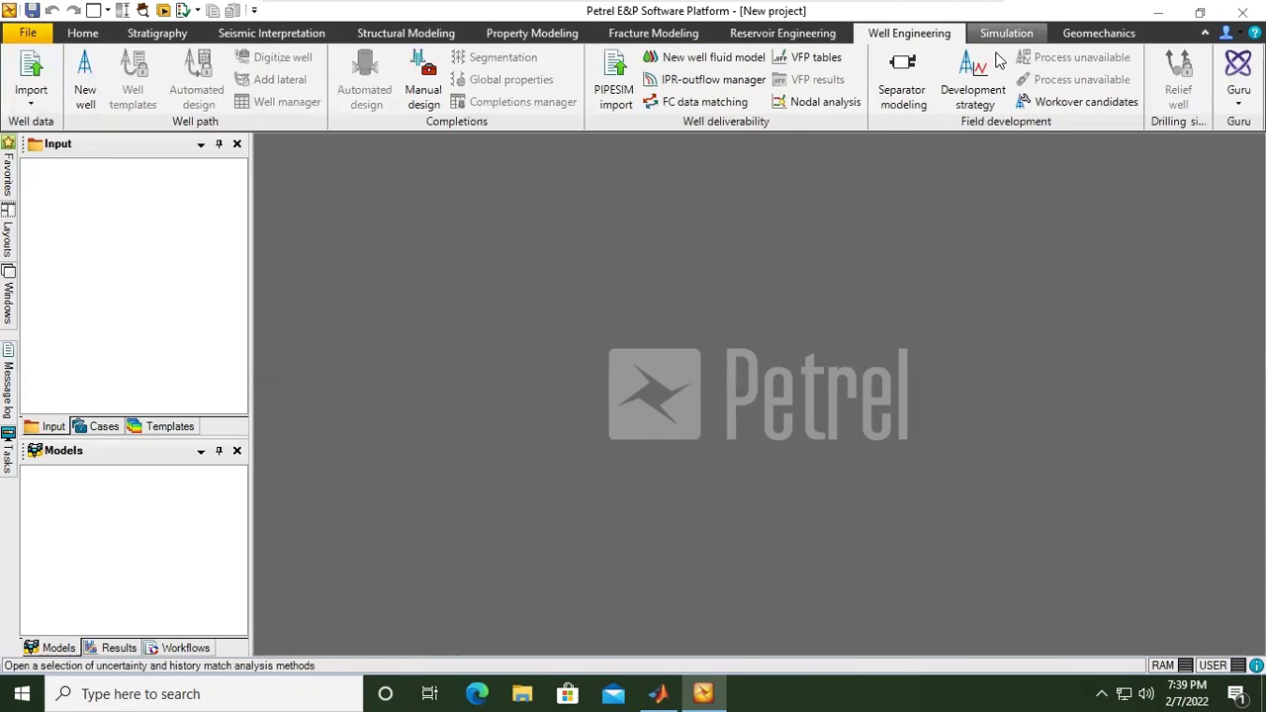
left_click(1003, 35)
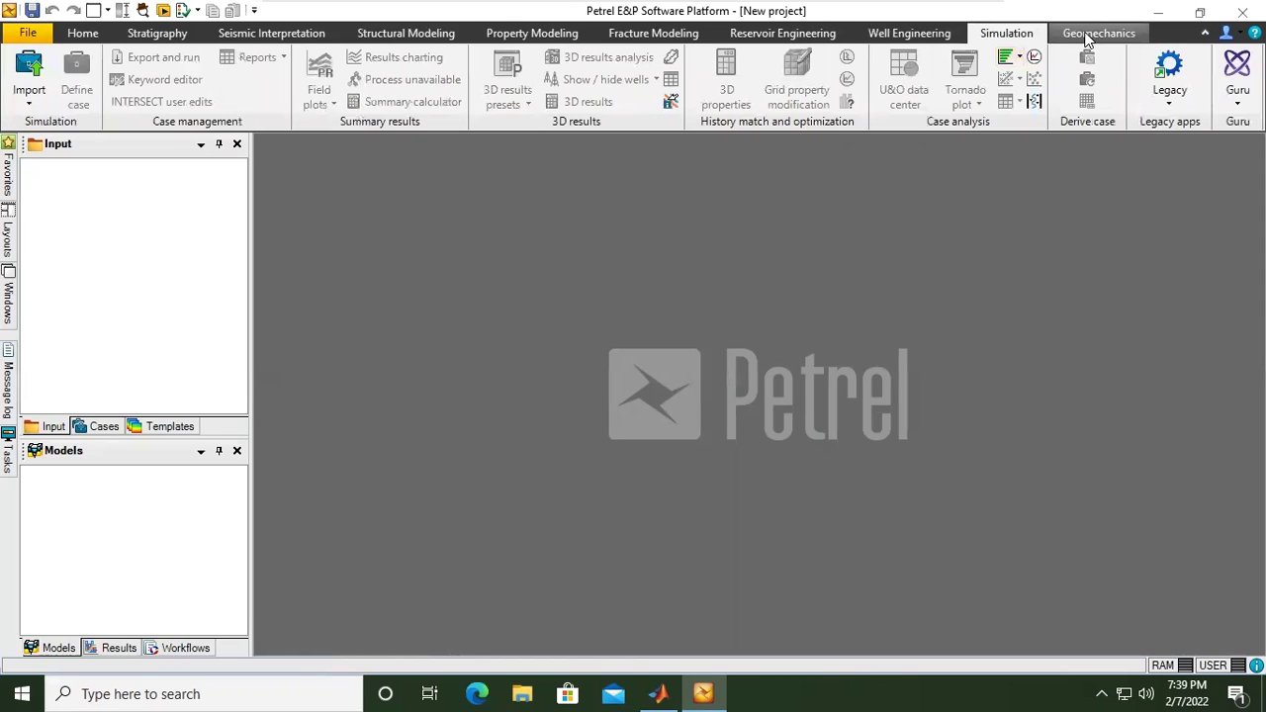
left_click(1088, 38)
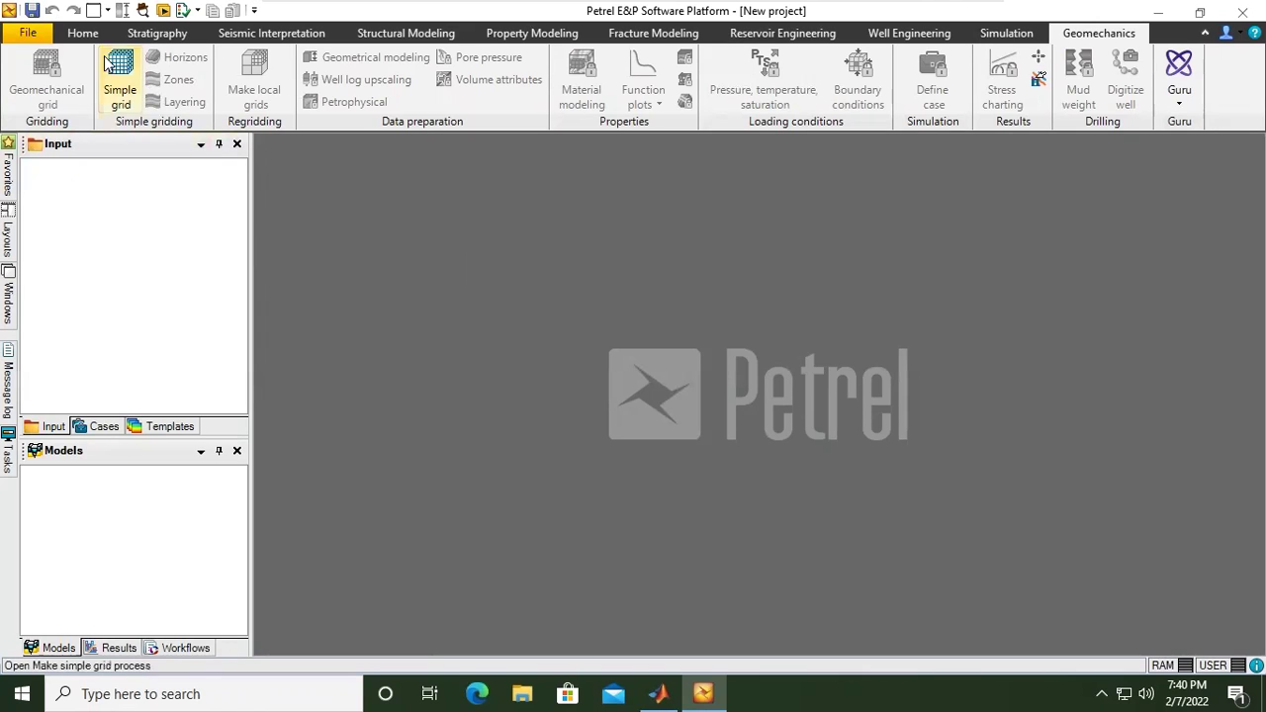
left_click(84, 33)
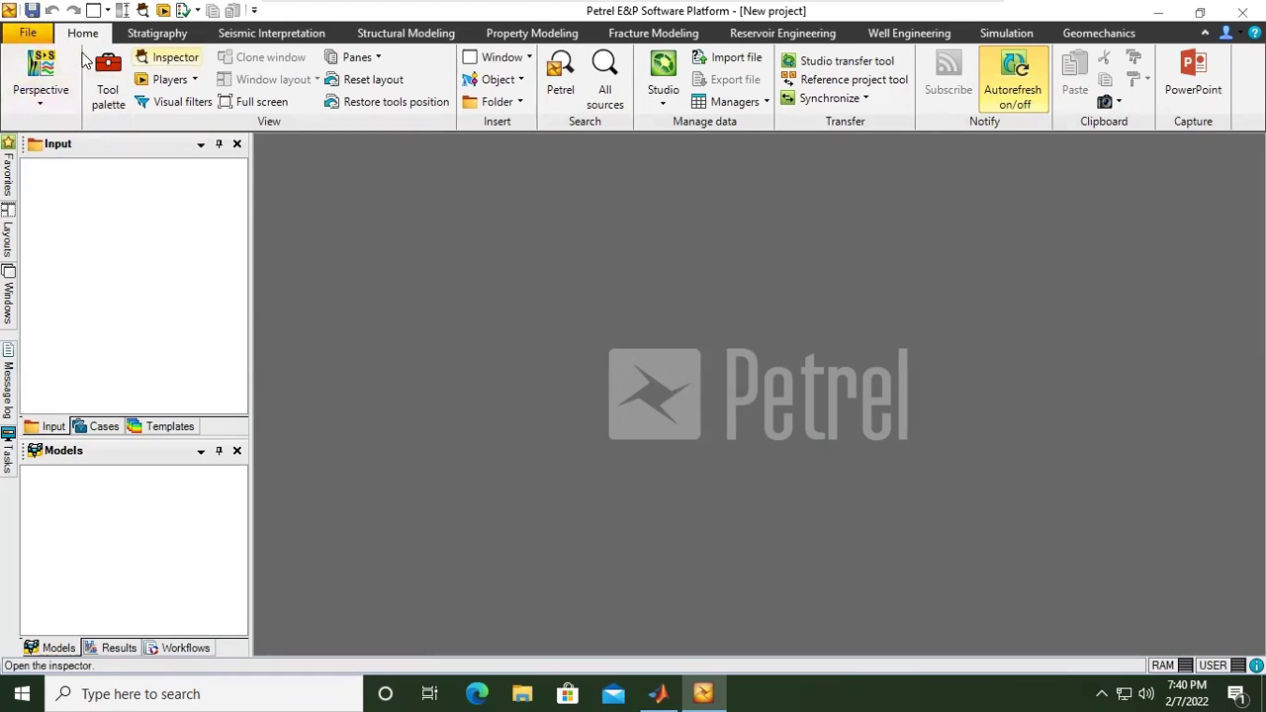
- Open Project settings for 'New project' under File > Project setup and centre the Settings dialog
left_click(47, 33)
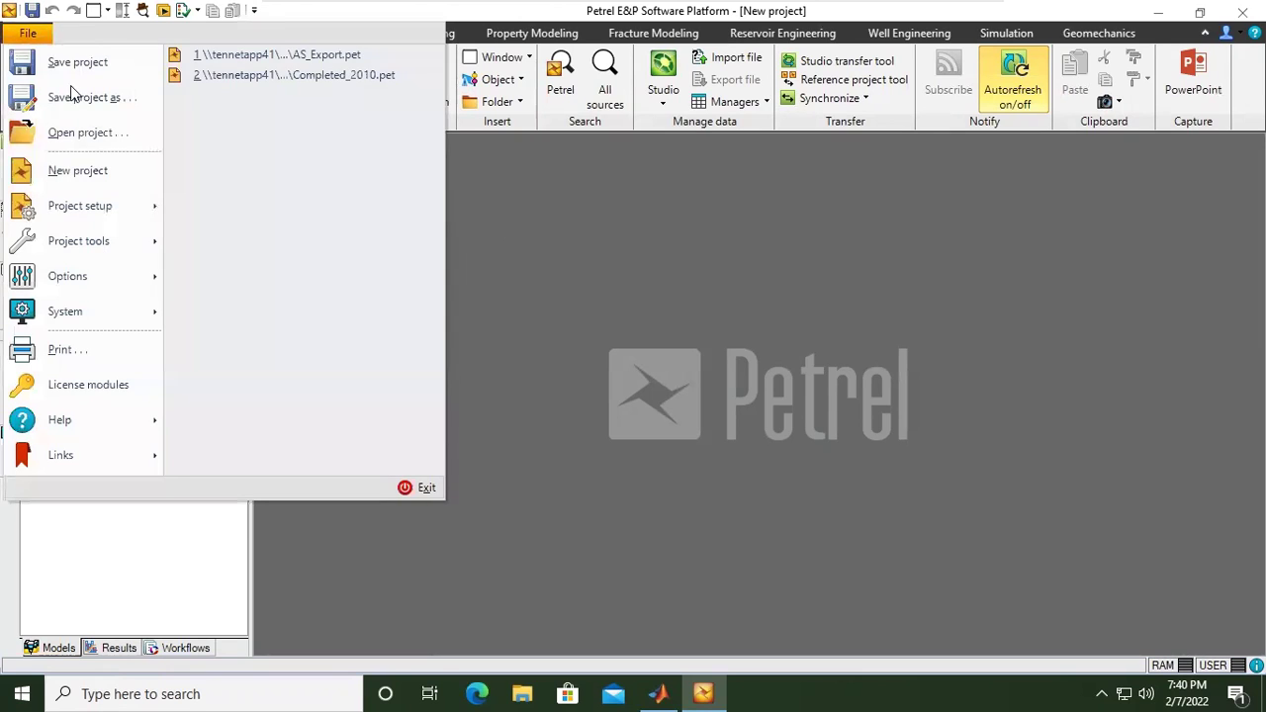
mouse_move(117, 208)
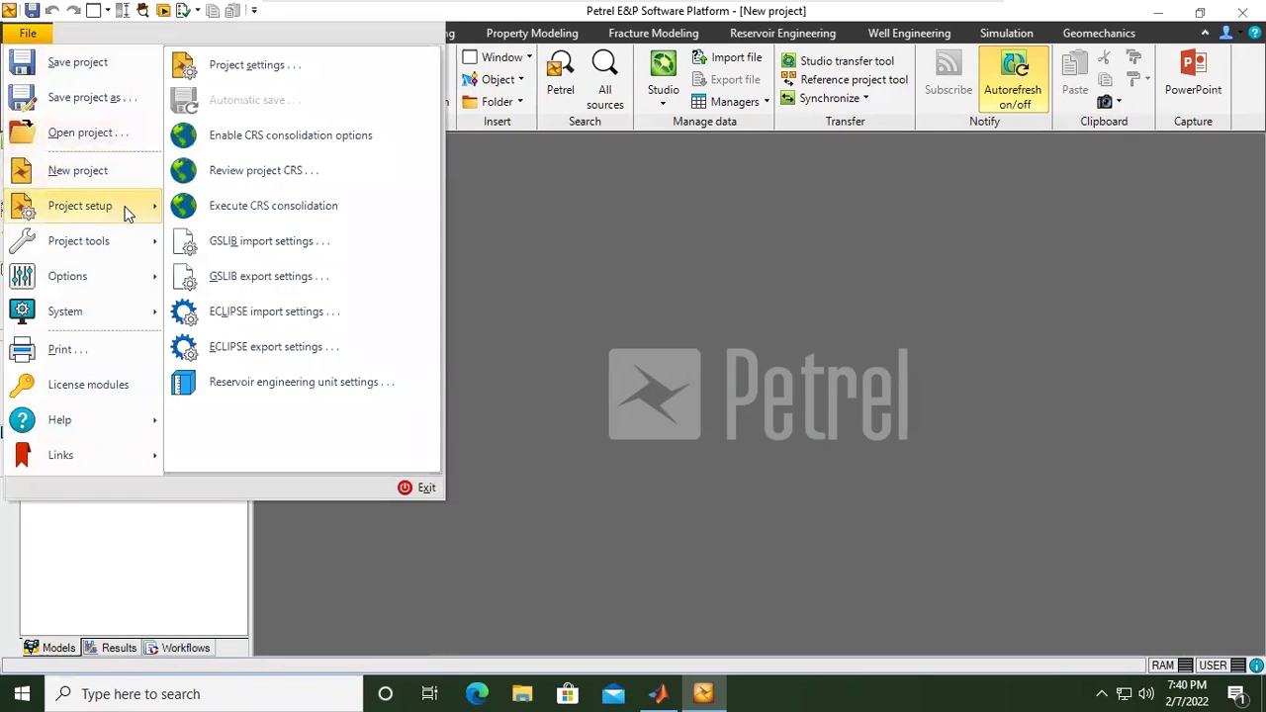
left_click(261, 70)
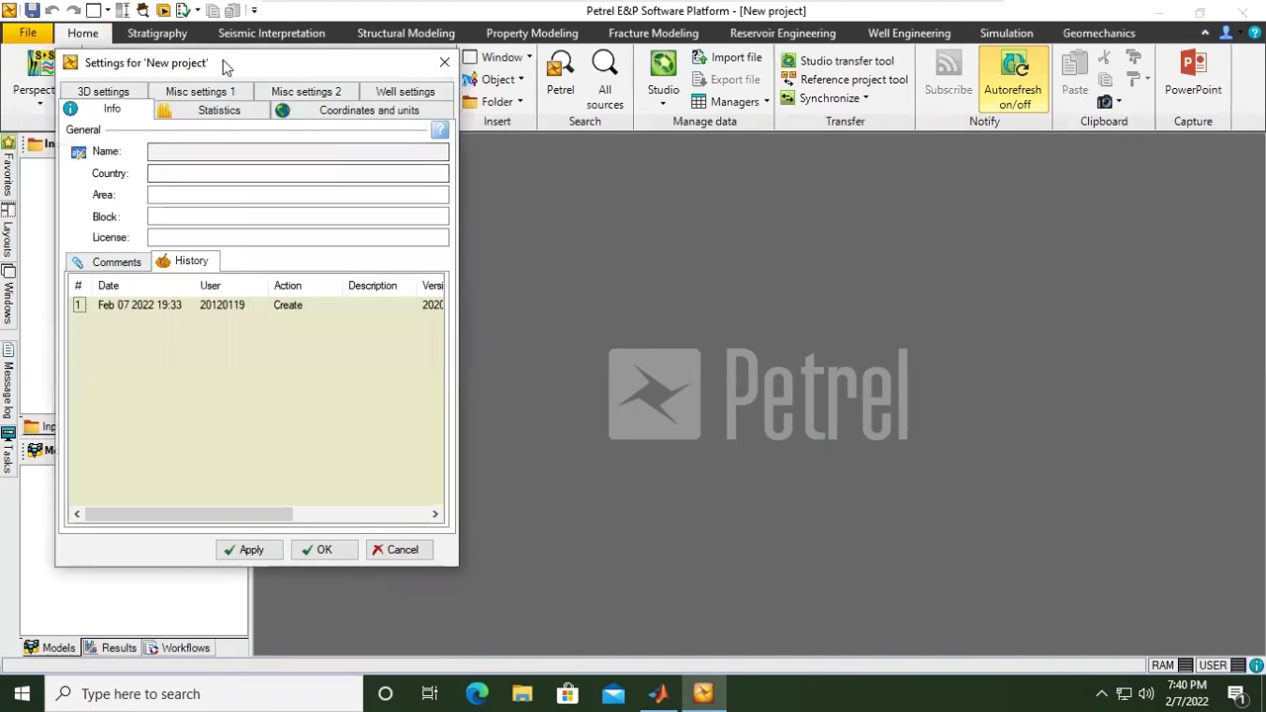
left_click_drag(222, 66, 599, 145)
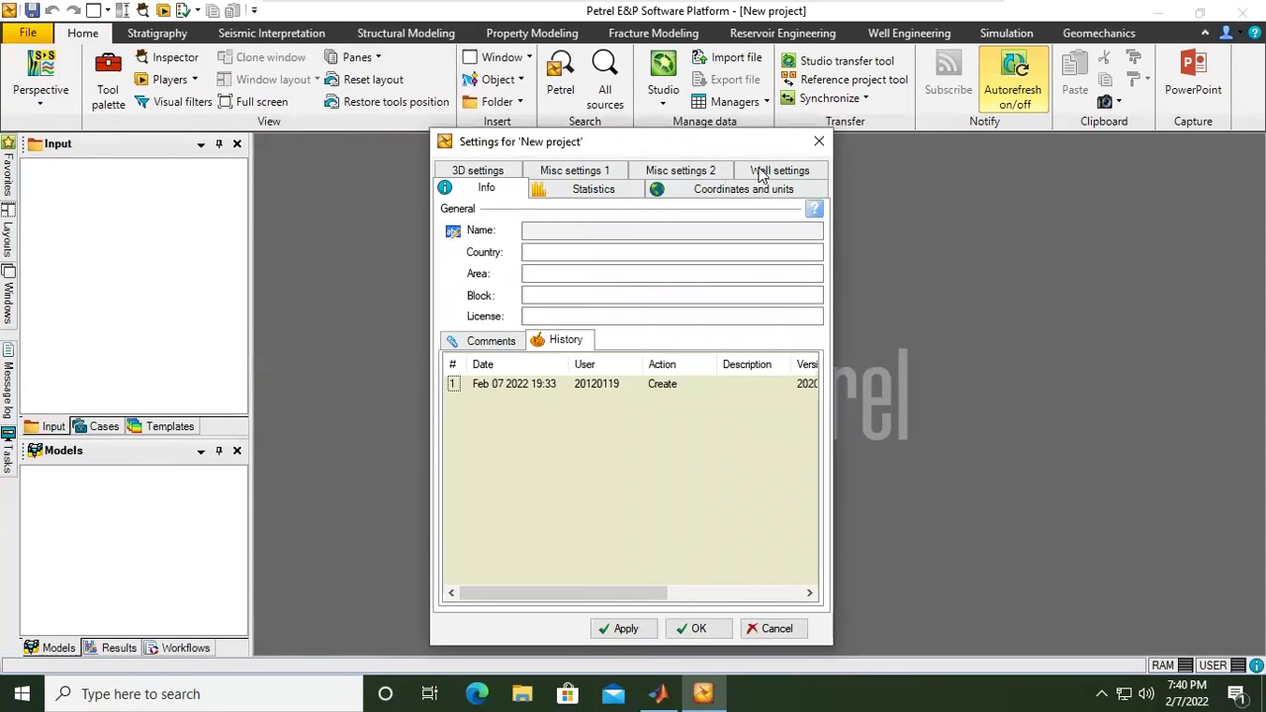
left_click_drag(633, 150, 570, 108)
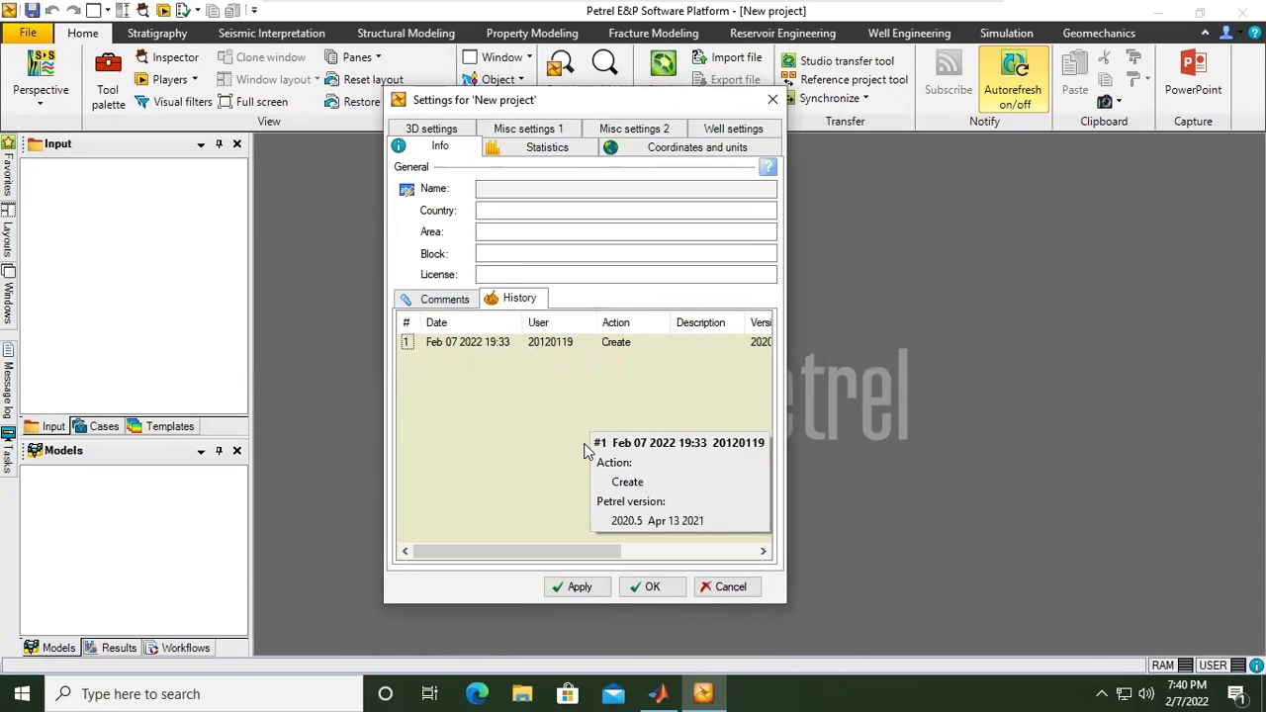
- Keep the Metric unit system and ECLIPSE-Metric simulation units under Coordinates and units, then confirm with OK
left_click(702, 151)
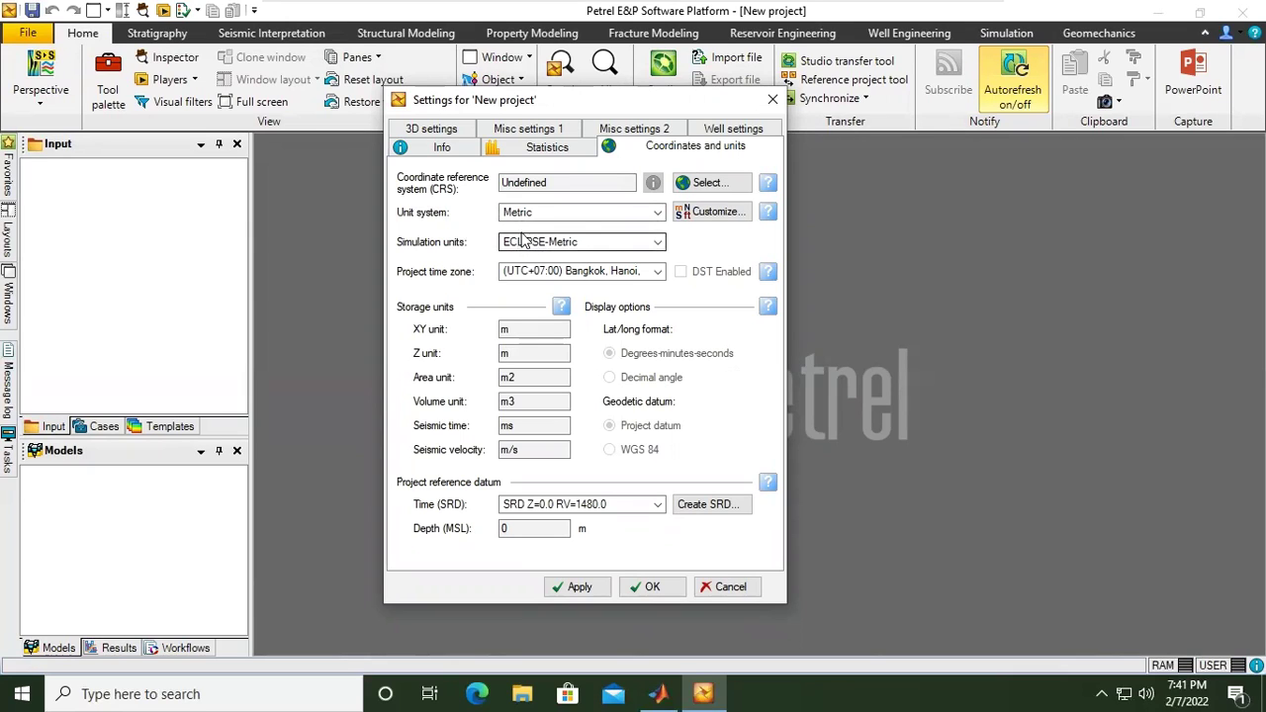
left_click(590, 246)
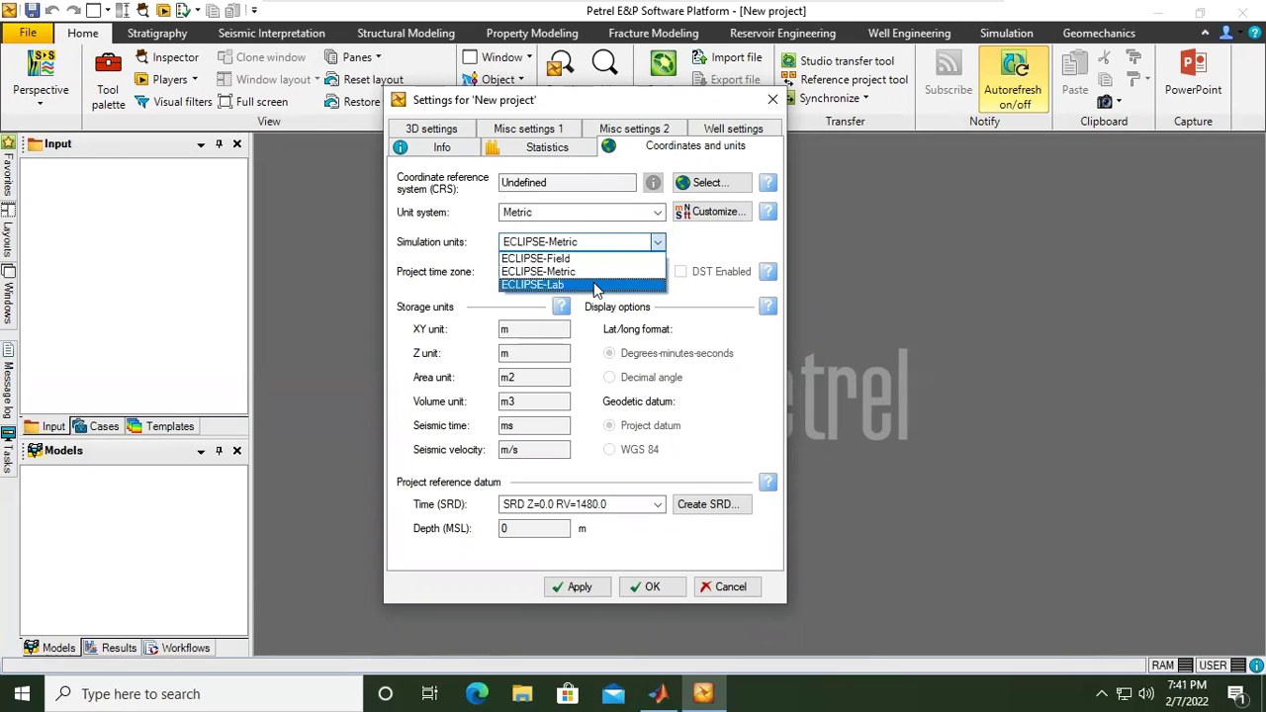
left_click(596, 271)
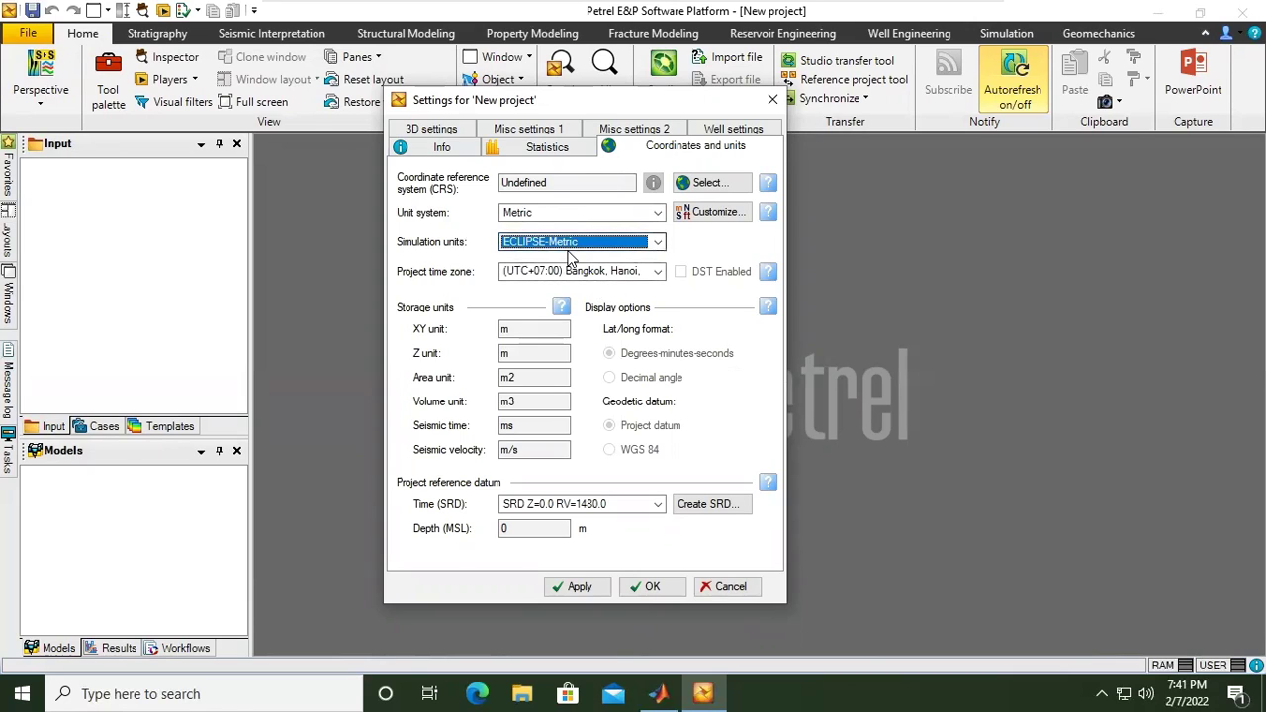
left_click(568, 213)
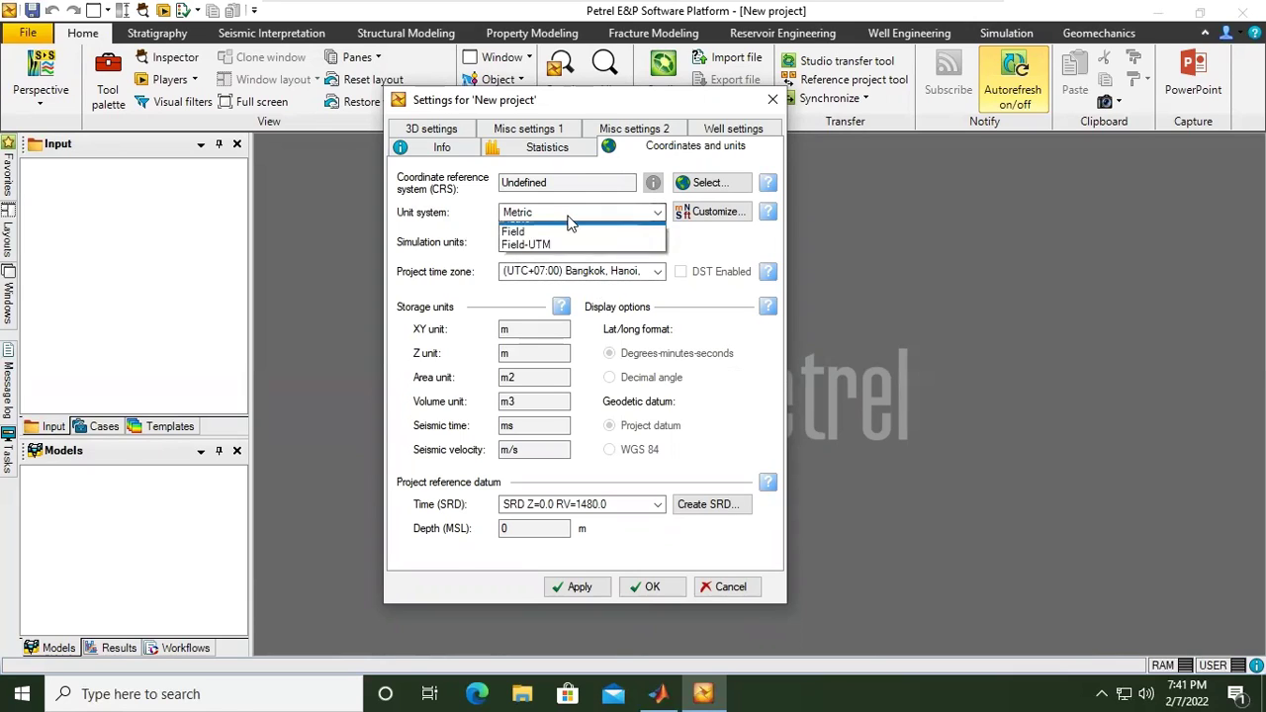
left_click(568, 216)
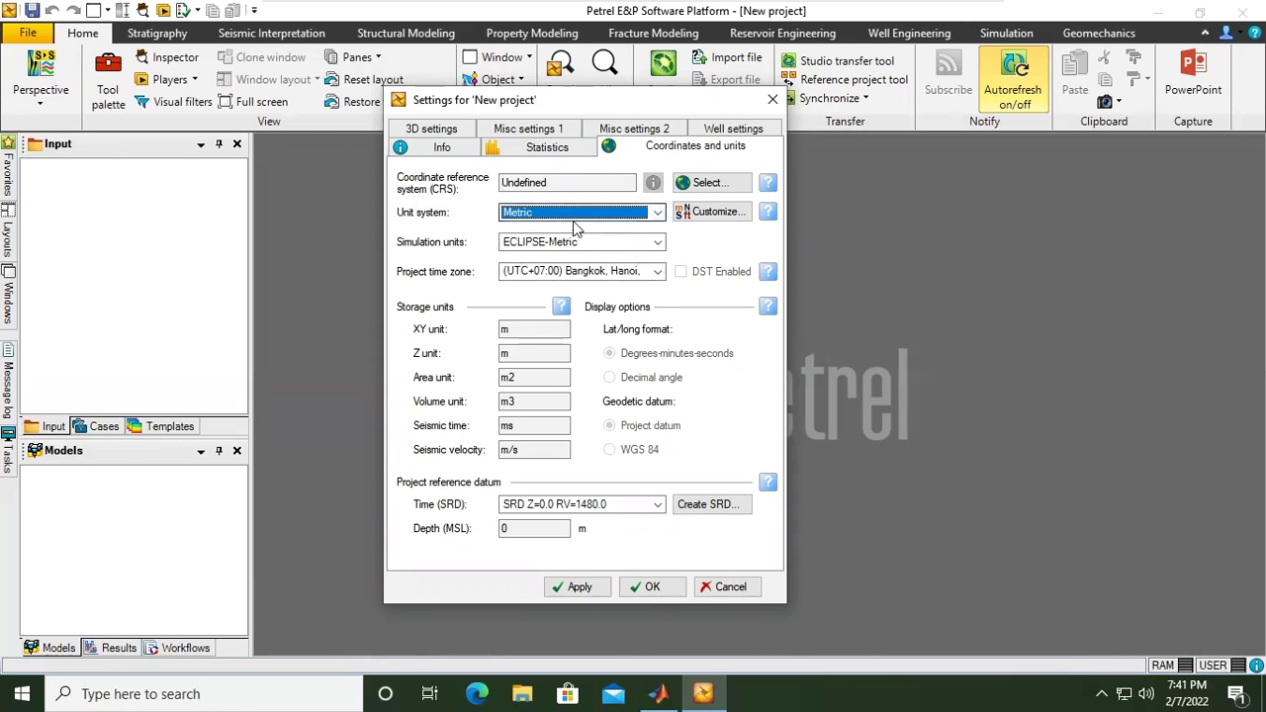
left_click(526, 353)
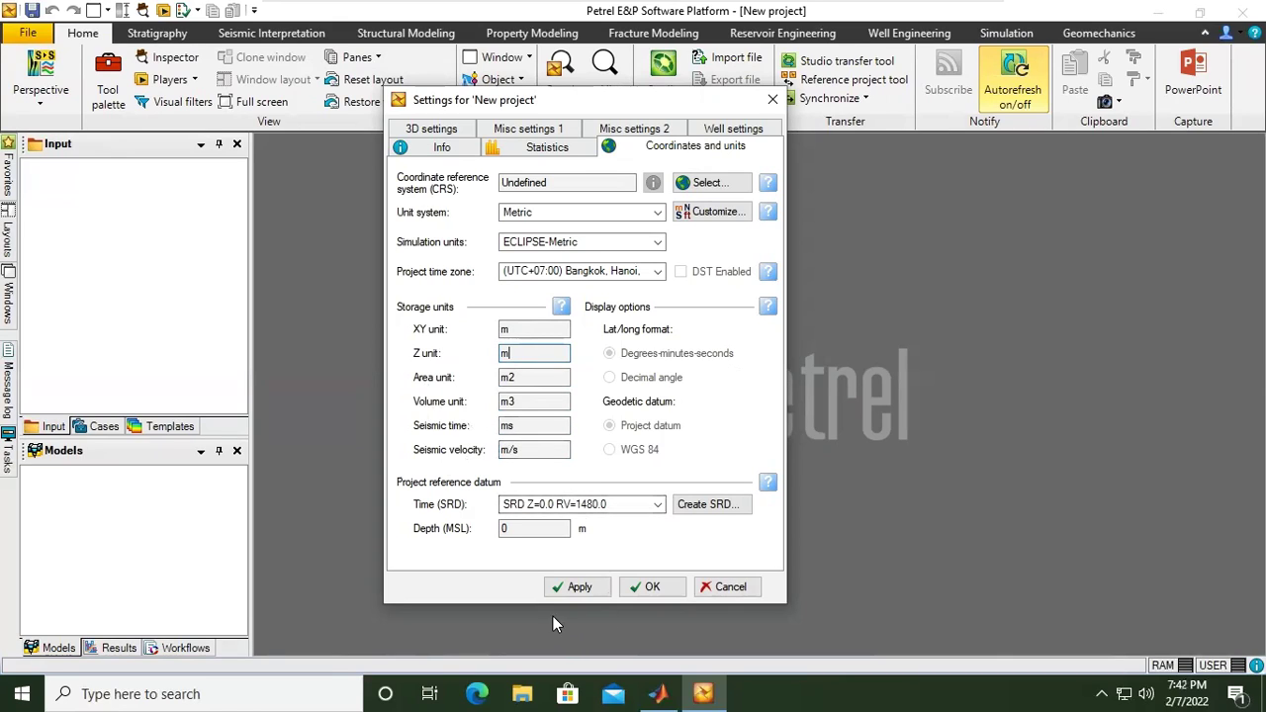
left_click(646, 590)
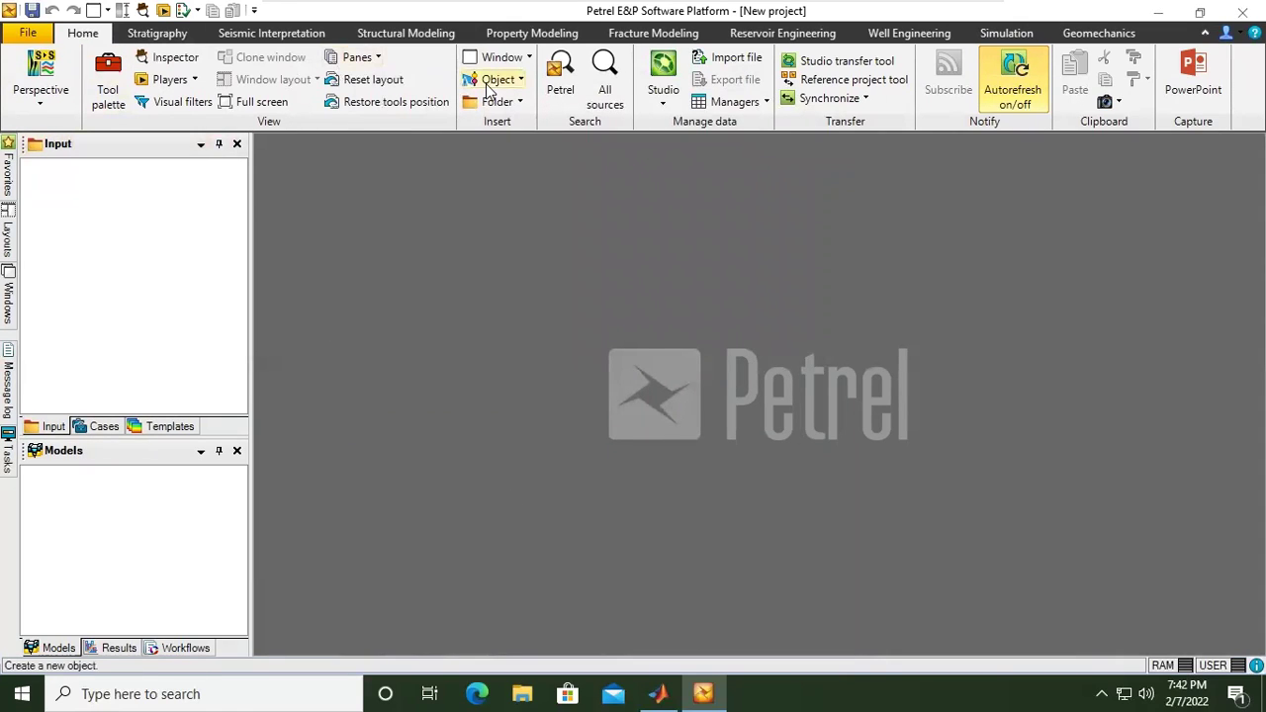
- Switch the side pane from Models to Processes using the Home tab's Panes list
left_click(378, 59)
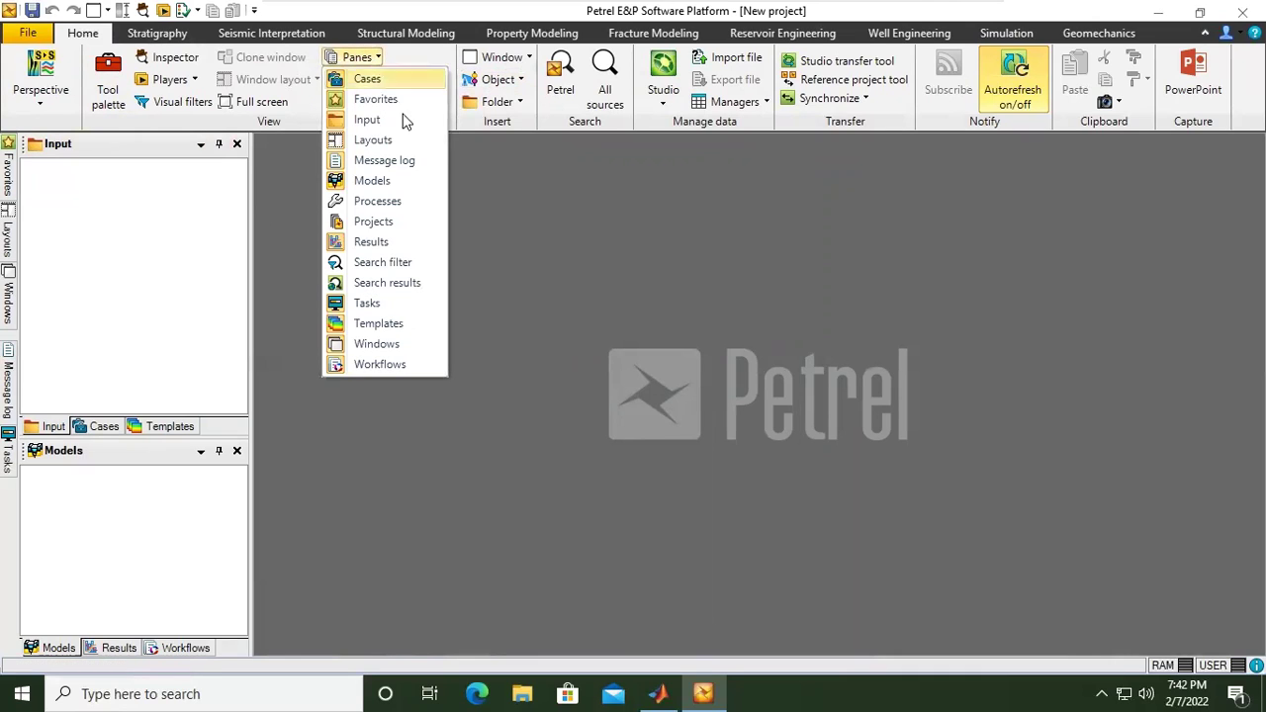
left_click(410, 203)
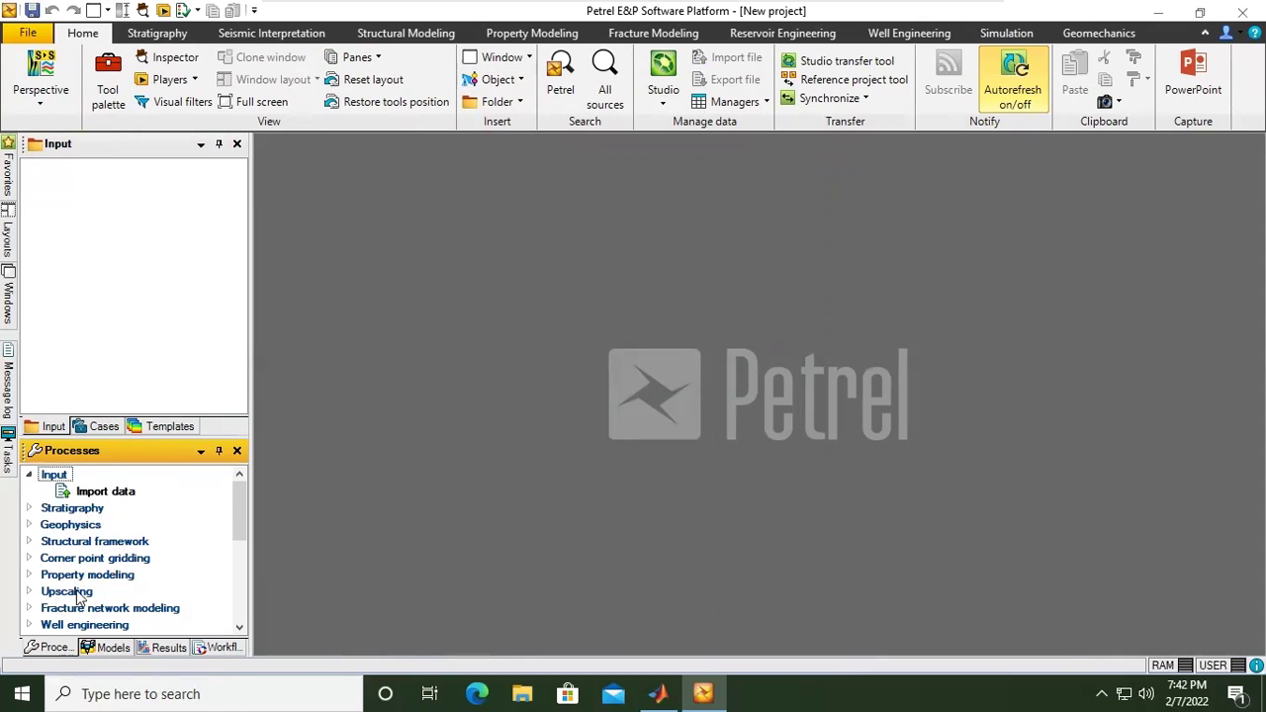
mouse_move(247, 501)
left_mouse_down()
mouse_move(244, 582)
mouse_move(261, 519)
mouse_move(239, 534)
mouse_move(240, 564)
mouse_move(240, 509)
mouse_move(226, 580)
mouse_move(245, 500)
mouse_move(247, 546)
mouse_move(246, 495)
left_mouse_up()
- Expand Utilities in an enlarged Processes pane and launch Make simple grid, centring its dialog
left_click_drag(245, 500, 238, 544)
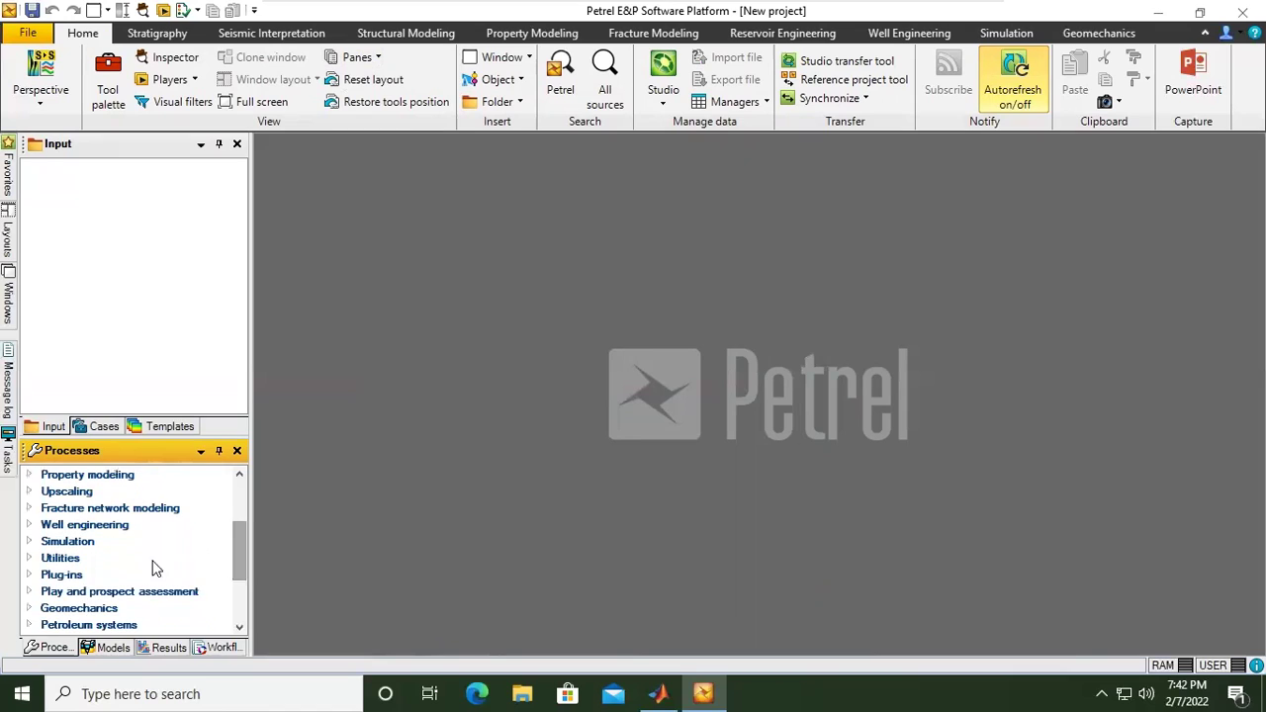
left_click(29, 560)
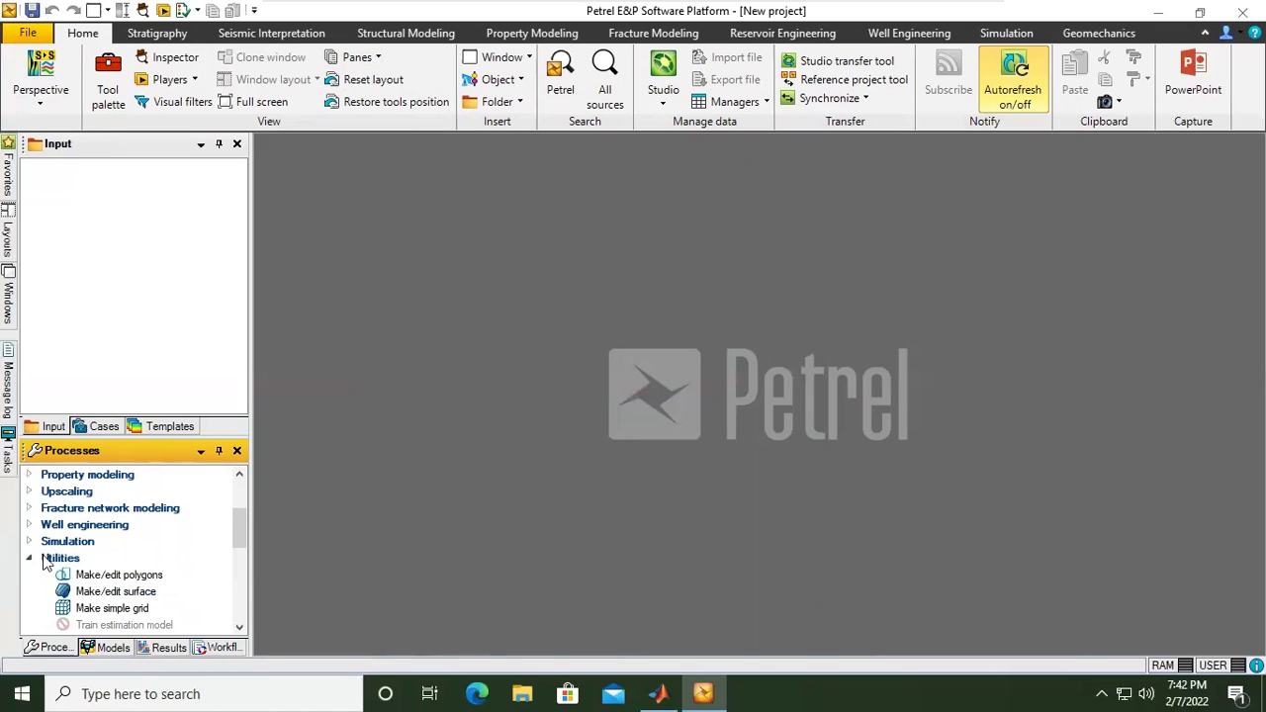
left_click_drag(233, 517, 238, 554)
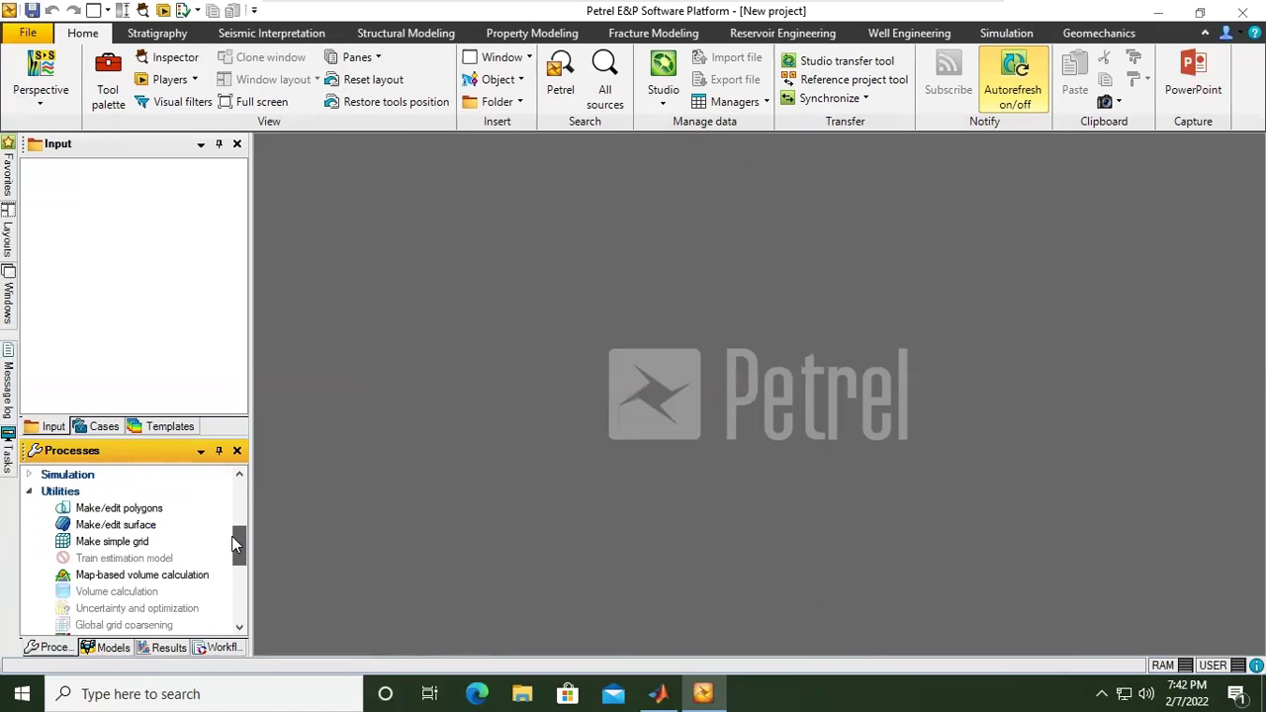
left_click_drag(198, 441, 215, 238)
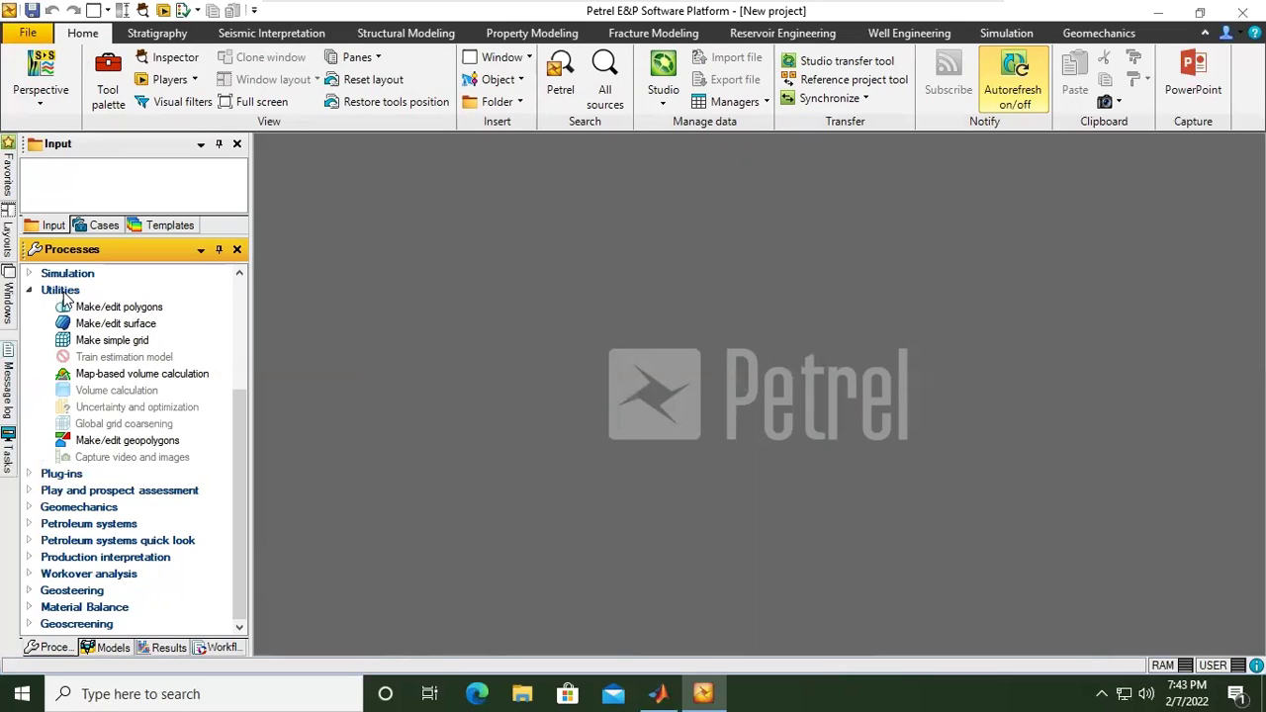
left_click(110, 341)
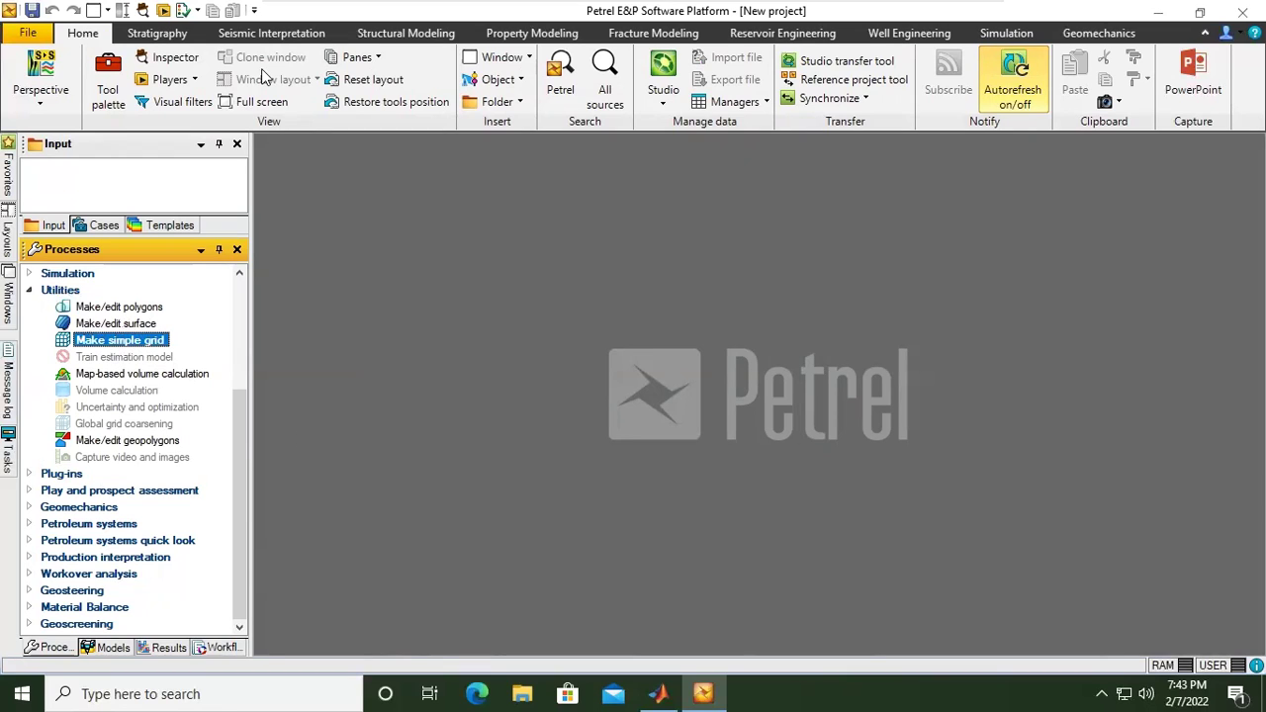
double_click(146, 340)
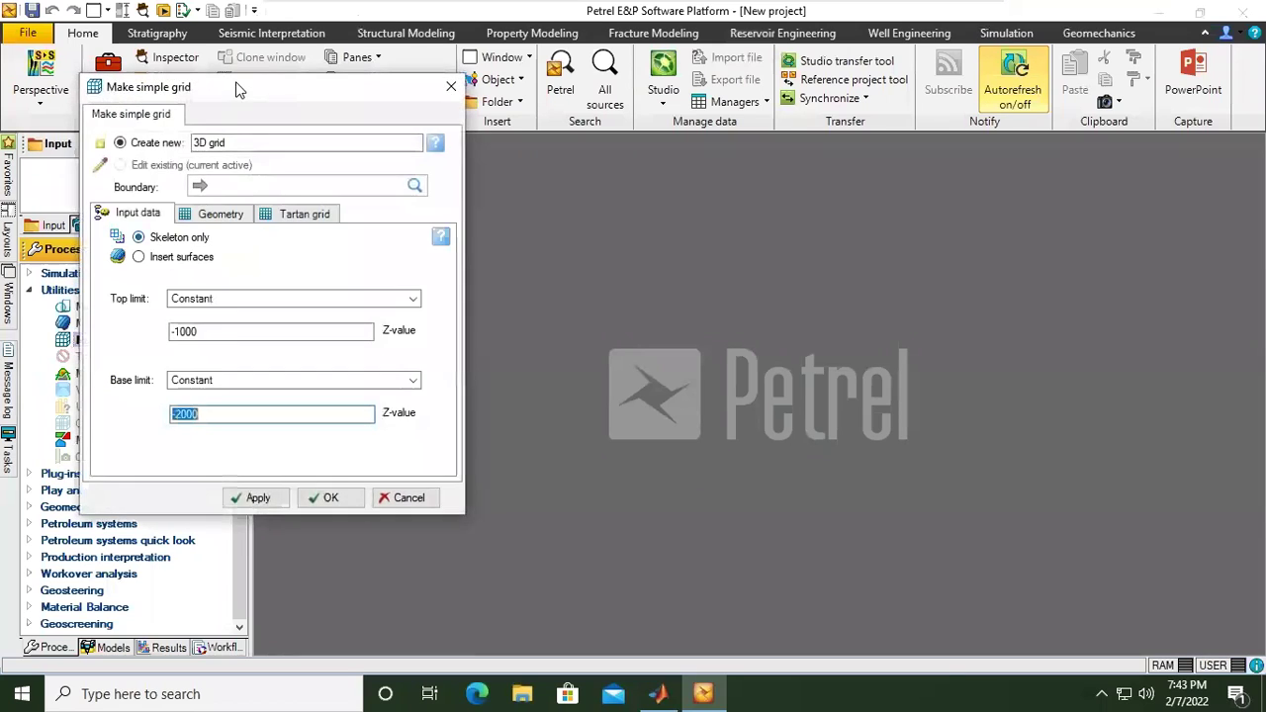
left_click_drag(241, 93, 649, 182)
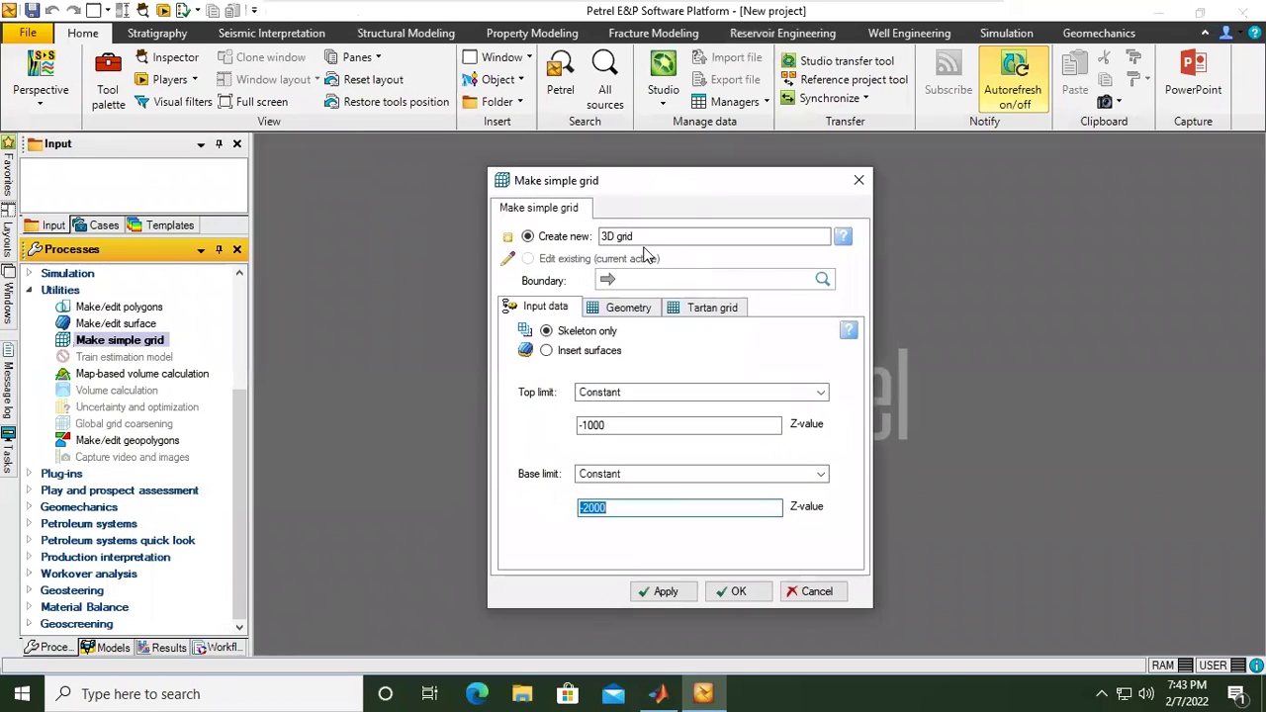